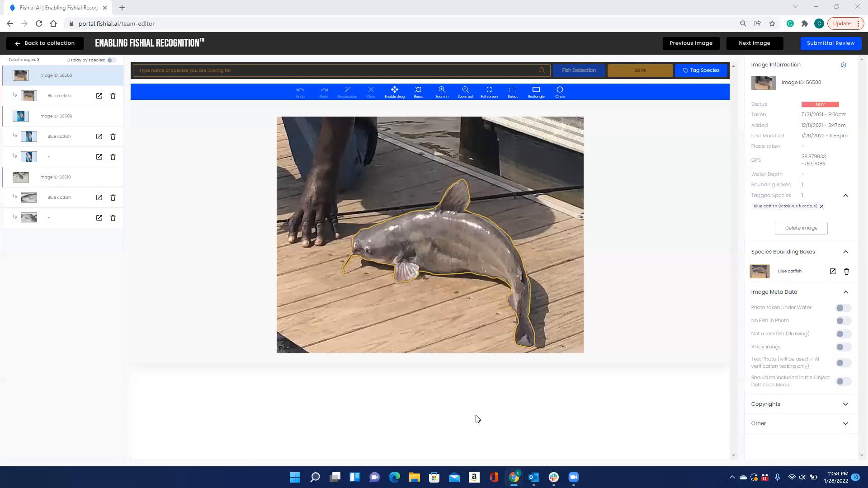
# Step: Open the Blue catfish child annotation to show its measurement line, polygon list and fish traits
pyautogui.click(59, 99)
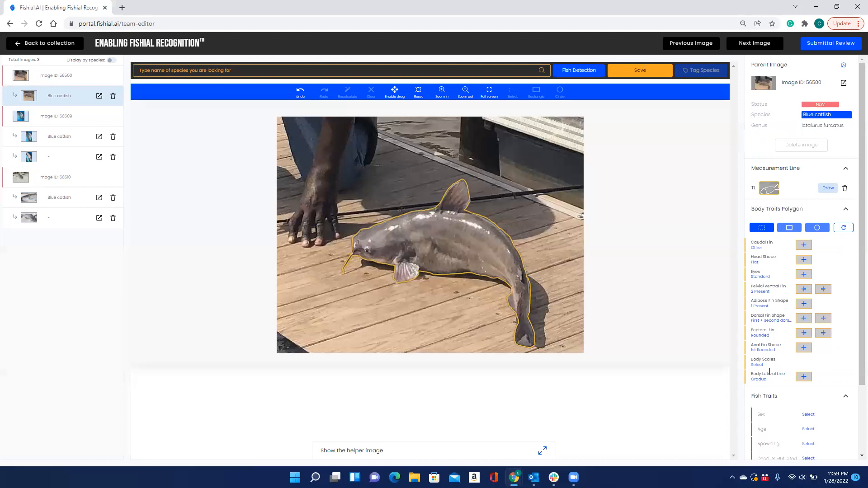
# Step: Zoom in twice and drag the photo so the whole catfish fills the canvas
pyautogui.click(441, 97)
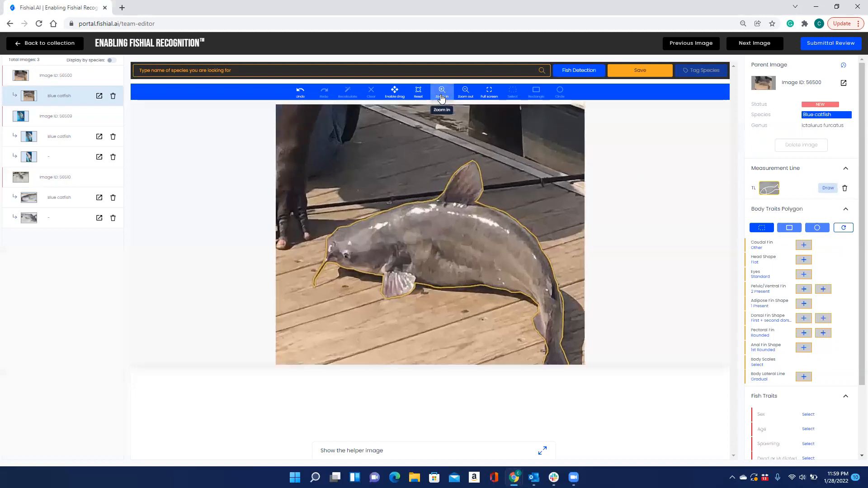
pyautogui.click(442, 96)
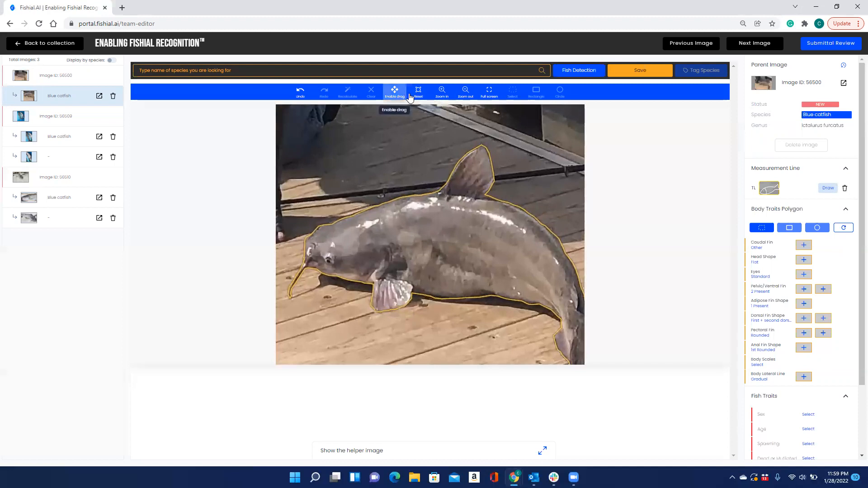
pyautogui.click(399, 98)
pyautogui.moveTo(488, 140); pyautogui.dragTo(465, 107)
pyautogui.moveTo(538, 211); pyautogui.dragTo(546, 199)
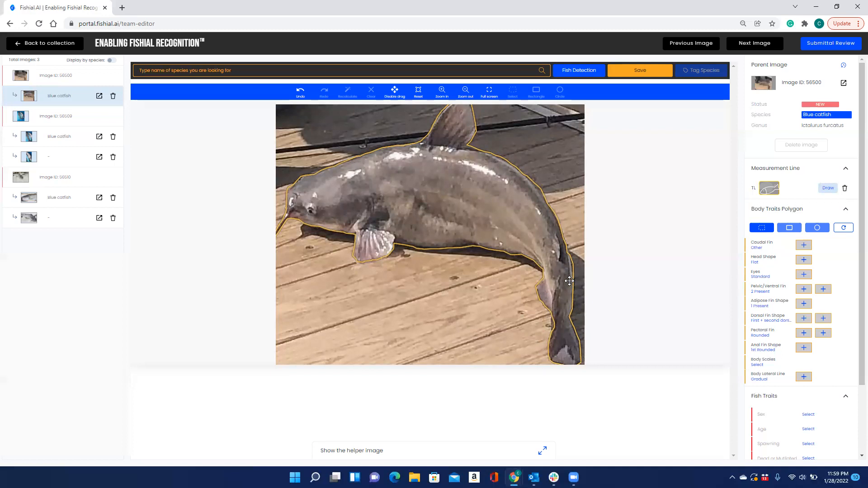
pyautogui.moveTo(472, 288); pyautogui.dragTo(509, 304)
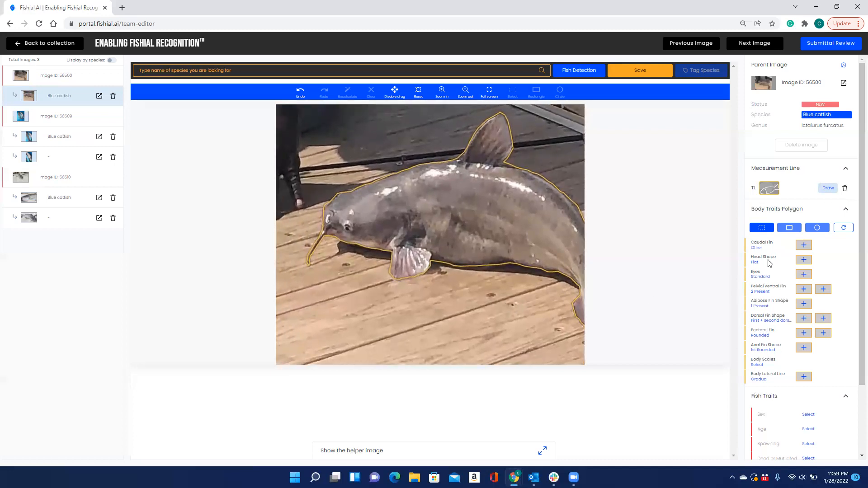
# Step: Start the Head Shape trait, draw a trial box on the head, then clear it
pyautogui.moveTo(805, 264)
pyautogui.click(806, 264)
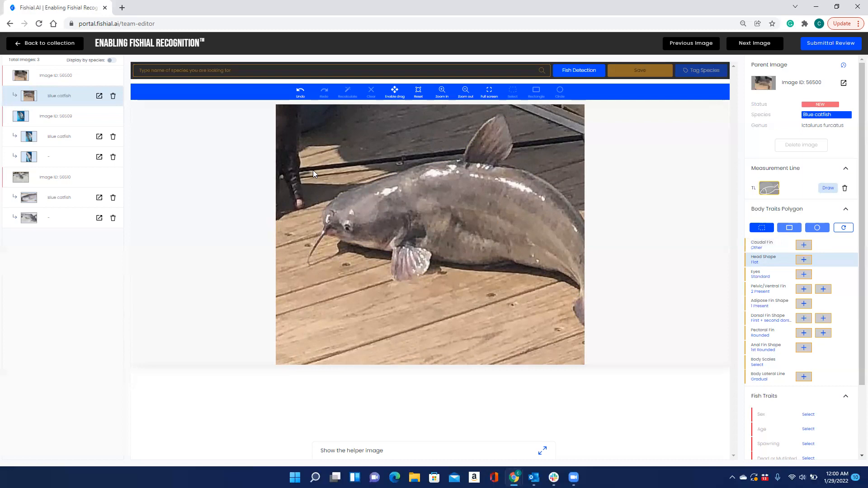
pyautogui.moveTo(311, 172); pyautogui.dragTo(390, 249)
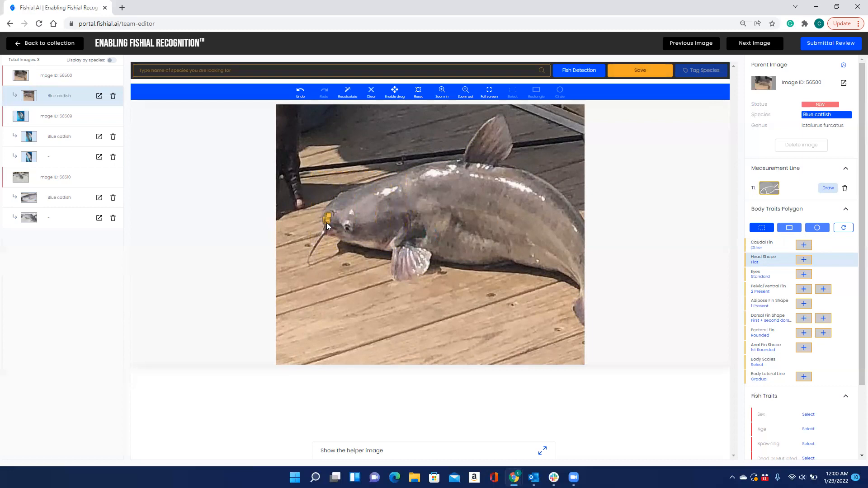
pyautogui.click(372, 90)
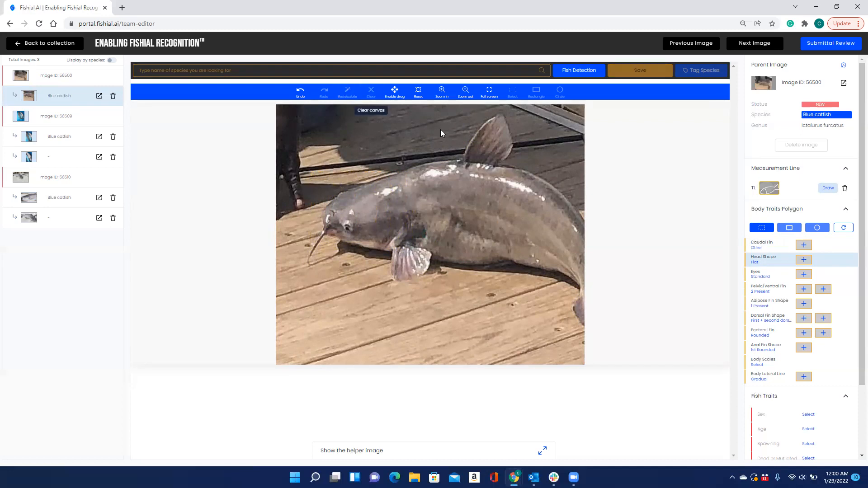
pyautogui.moveTo(806, 261)
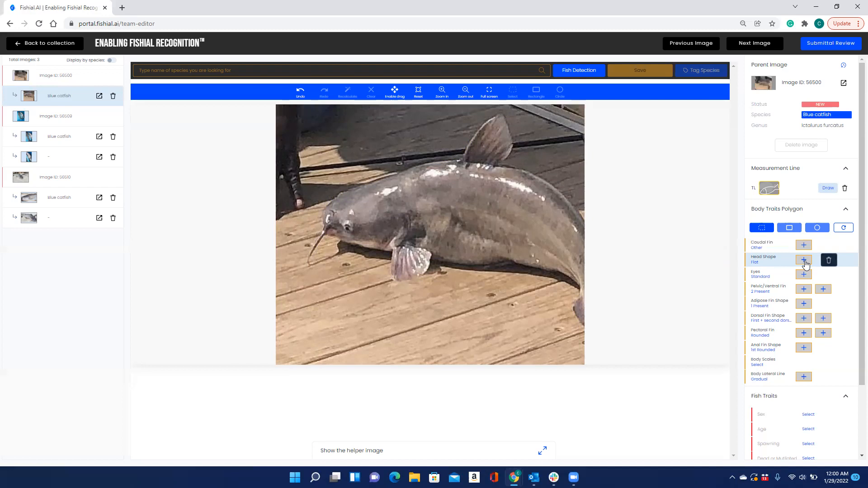
# Step: Draw a rectangle over the catfish head and zoom in with the head centred
pyautogui.click(789, 229)
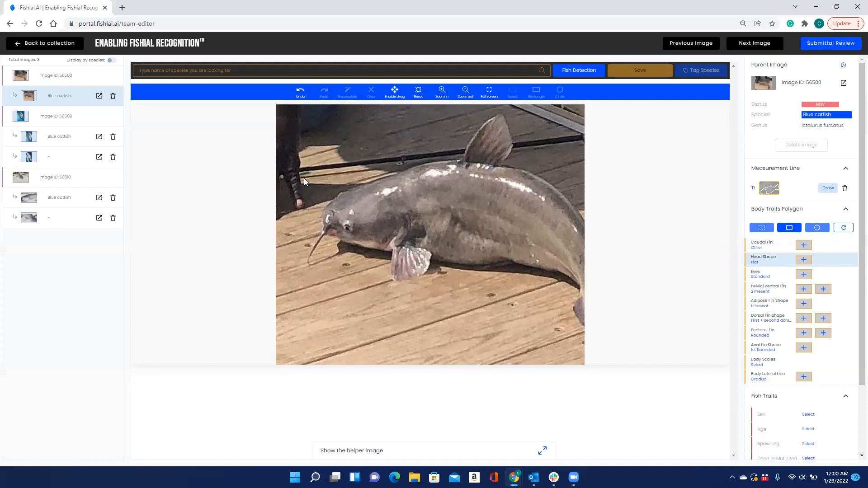
pyautogui.moveTo(338, 224)
pyautogui.mouseDown()
pyautogui.moveTo(386, 257)
pyautogui.moveTo(381, 252)
pyautogui.mouseUp()
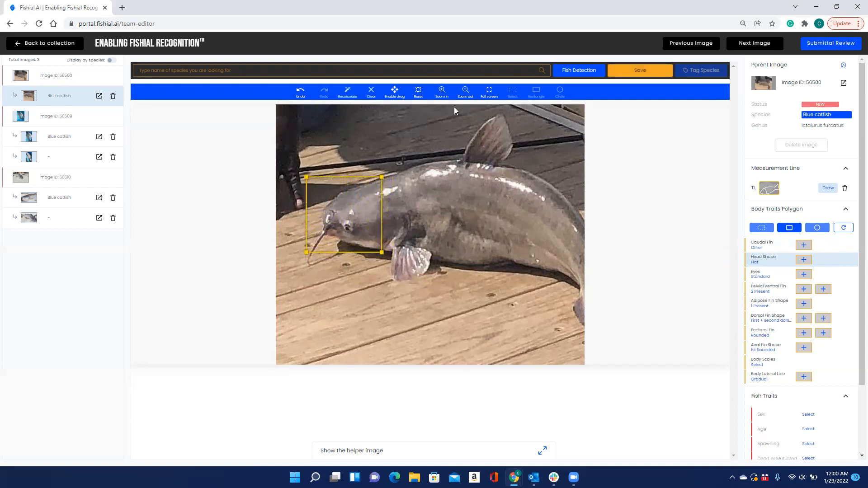
pyautogui.click(442, 92)
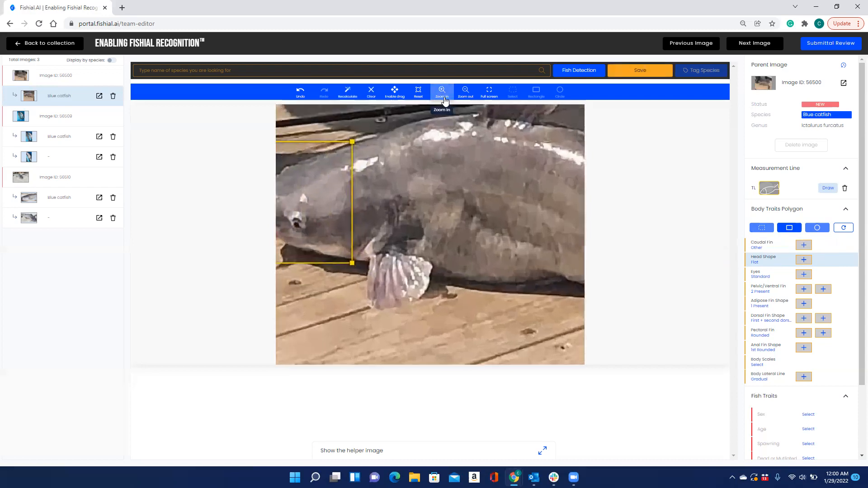
pyautogui.click(395, 92)
pyautogui.moveTo(382, 137); pyautogui.dragTo(487, 157)
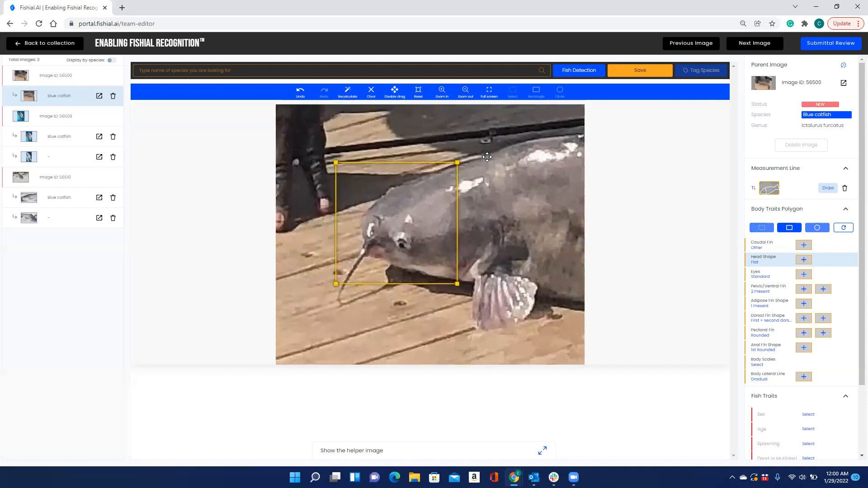
pyautogui.moveTo(475, 208); pyautogui.dragTo(480, 178)
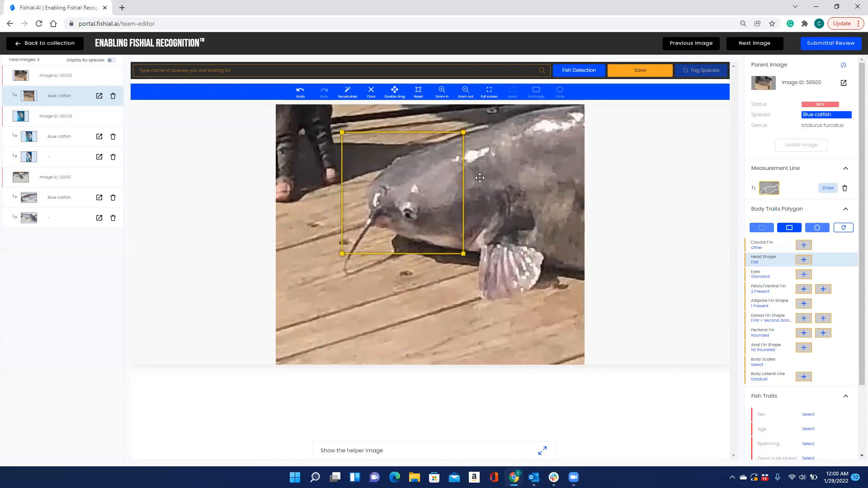
pyautogui.click(396, 99)
# Step: Reshape the box's vertices to the head contour and save the Head Shape polygon
pyautogui.moveTo(357, 144); pyautogui.dragTo(392, 163)
pyautogui.click(403, 158)
pyautogui.click(391, 163)
pyautogui.click(398, 156)
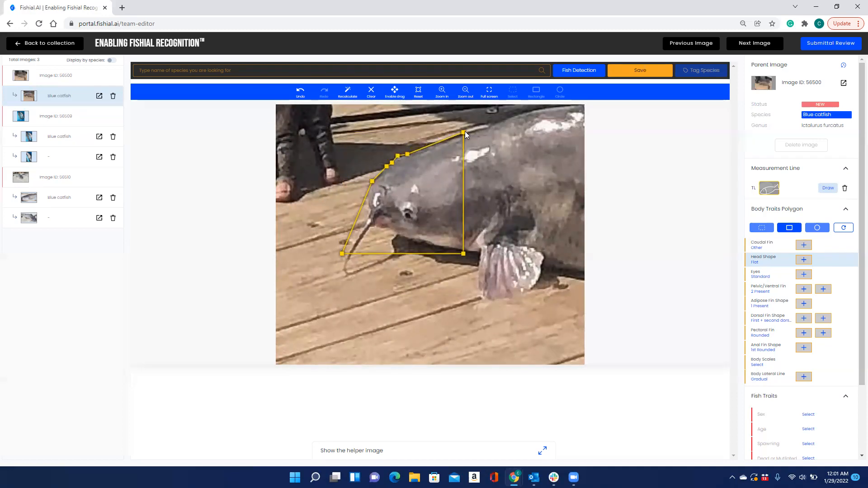
pyautogui.moveTo(462, 132); pyautogui.dragTo(460, 134)
pyautogui.moveTo(341, 253); pyautogui.dragTo(367, 205)
pyautogui.click(385, 210)
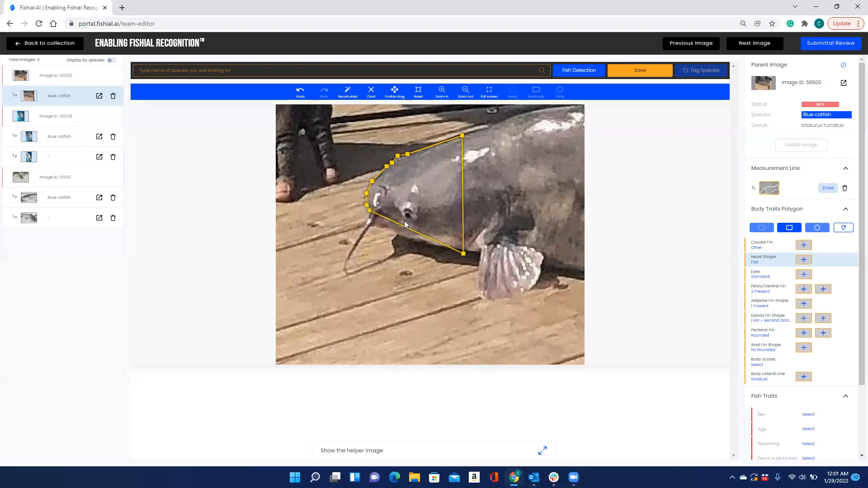
pyautogui.moveTo(461, 252); pyautogui.dragTo(458, 187)
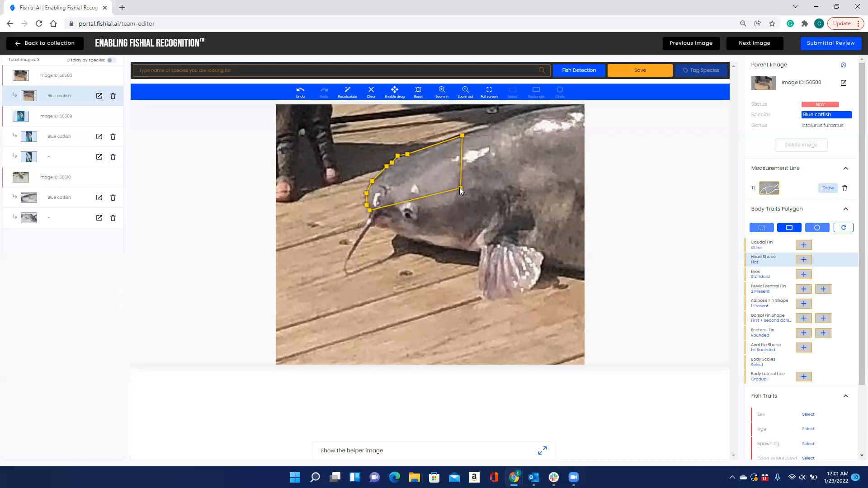
pyautogui.click(648, 71)
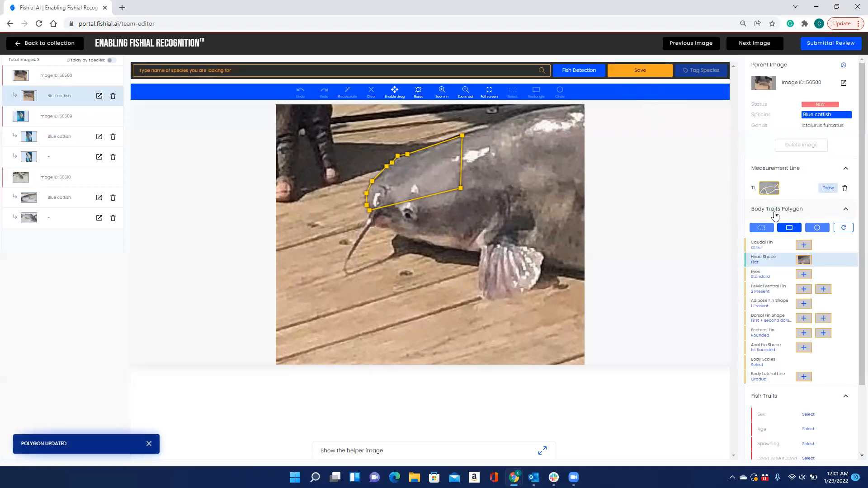
# Step: Mark the catfish's eye with a circle under Eyes, save it, and reset the view
pyautogui.moveTo(804, 265)
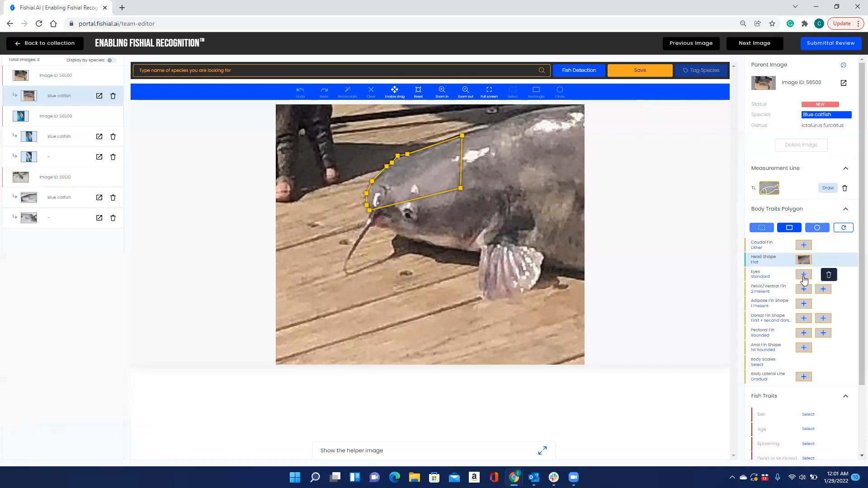
pyautogui.click(803, 276)
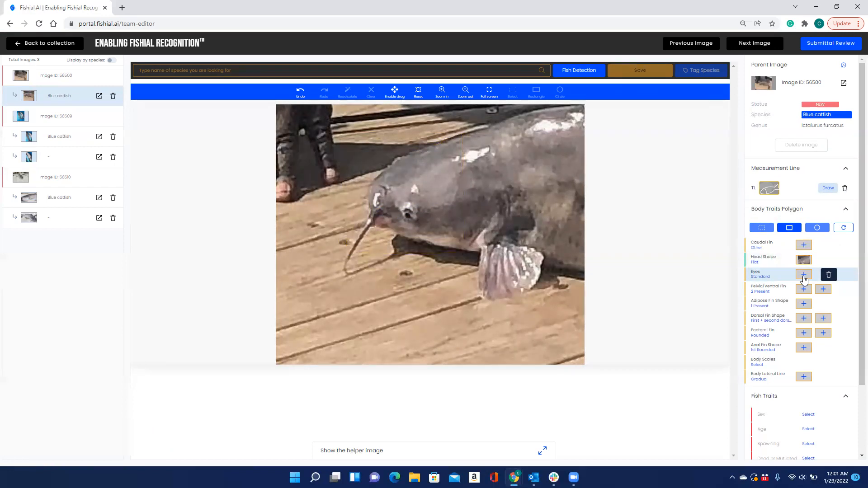
pyautogui.click(816, 228)
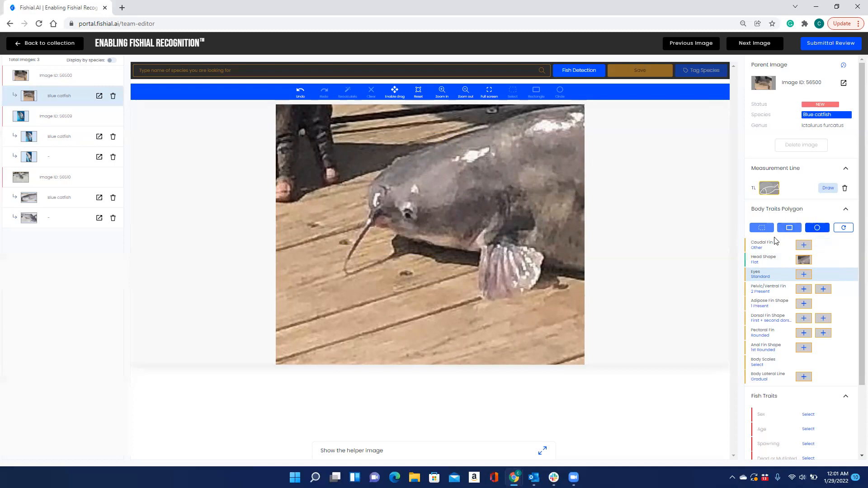
pyautogui.click(410, 220)
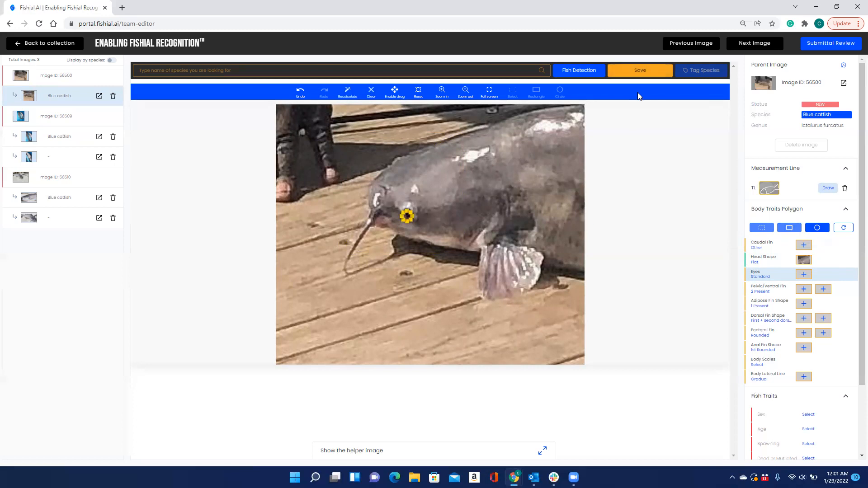
pyautogui.click(647, 73)
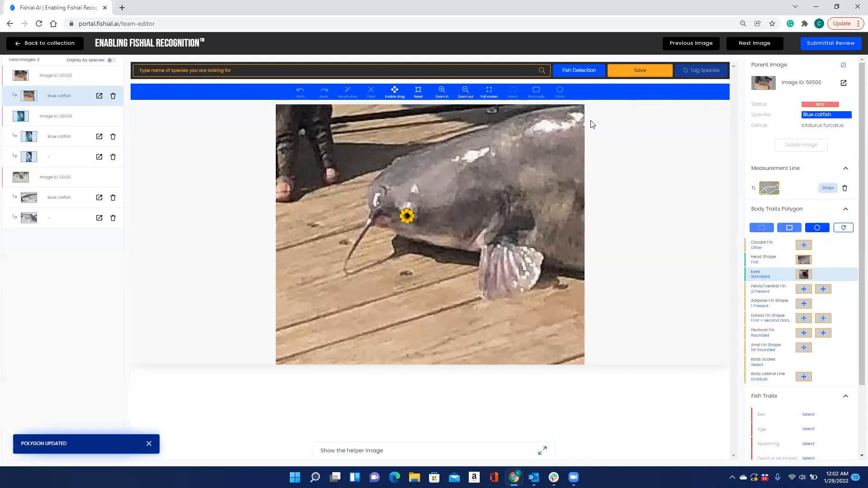
pyautogui.click(418, 93)
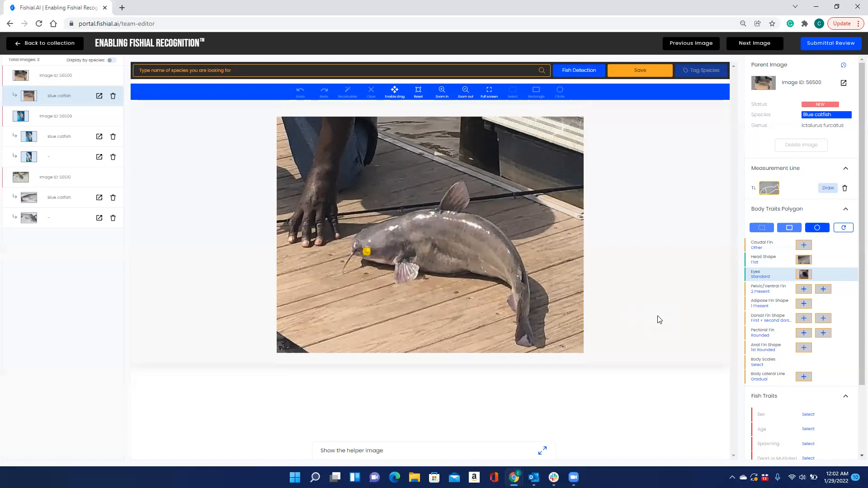
# Step: Box the dorsal fin for Dorsal Fin Shape and zoom in with the fin centred
pyautogui.click(803, 319)
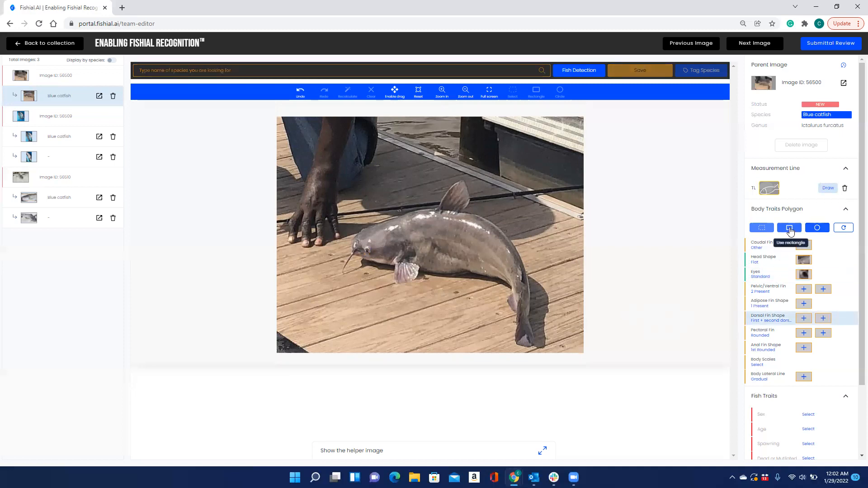
pyautogui.moveTo(437, 171); pyautogui.dragTo(474, 214)
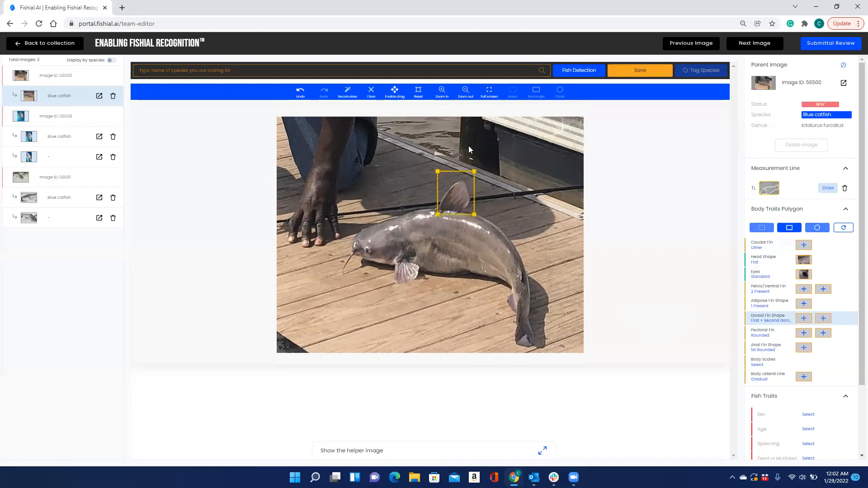
pyautogui.click(443, 97)
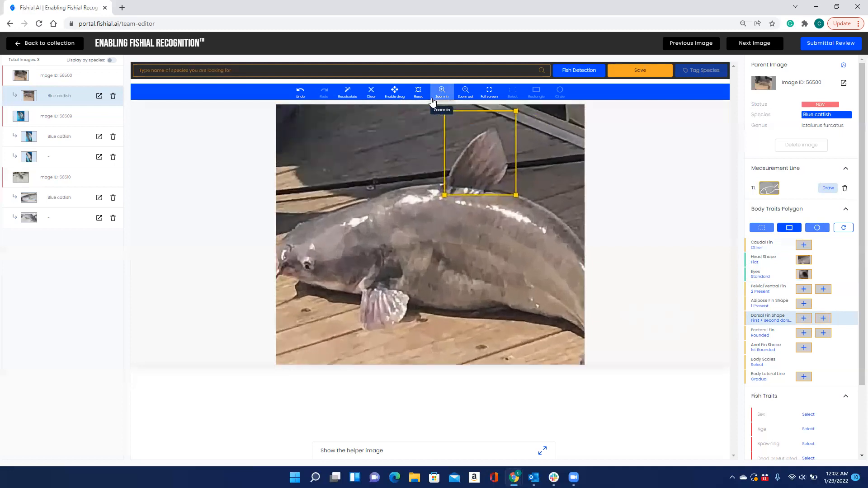
pyautogui.click(395, 92)
pyautogui.moveTo(414, 151); pyautogui.dragTo(374, 186)
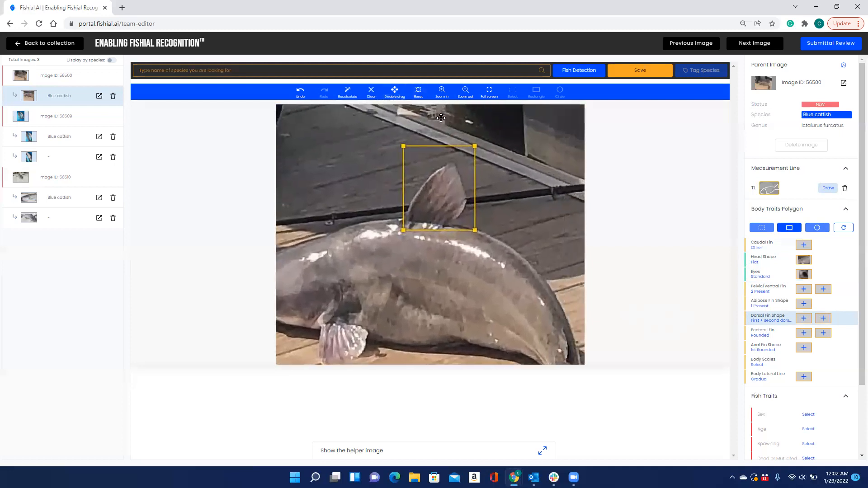
pyautogui.click(394, 92)
# Step: Drag the outline's points onto the dorsal fin's edges, base and tip, then save
pyautogui.moveTo(402, 148); pyautogui.dragTo(414, 191)
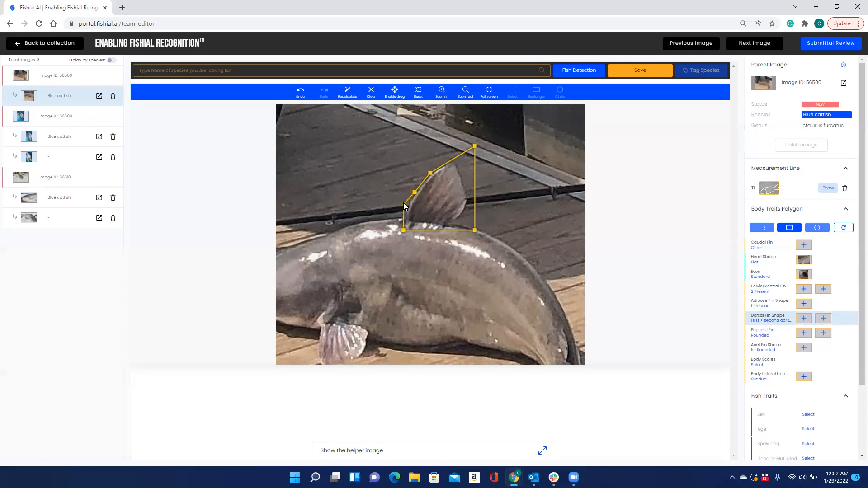
pyautogui.moveTo(403, 229); pyautogui.dragTo(406, 216)
pyautogui.moveTo(474, 231); pyautogui.dragTo(448, 227)
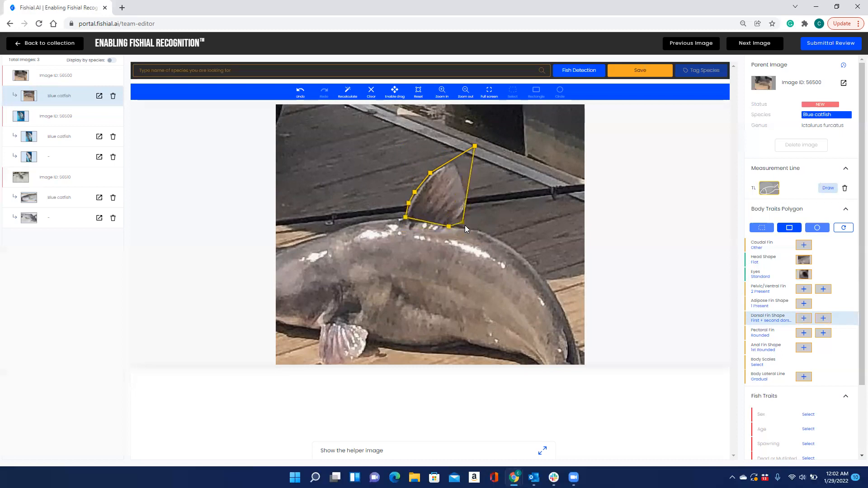
pyautogui.moveTo(458, 207)
pyautogui.mouseDown()
pyautogui.moveTo(460, 216)
pyautogui.moveTo(468, 204)
pyautogui.mouseUp()
pyautogui.moveTo(475, 145); pyautogui.dragTo(459, 165)
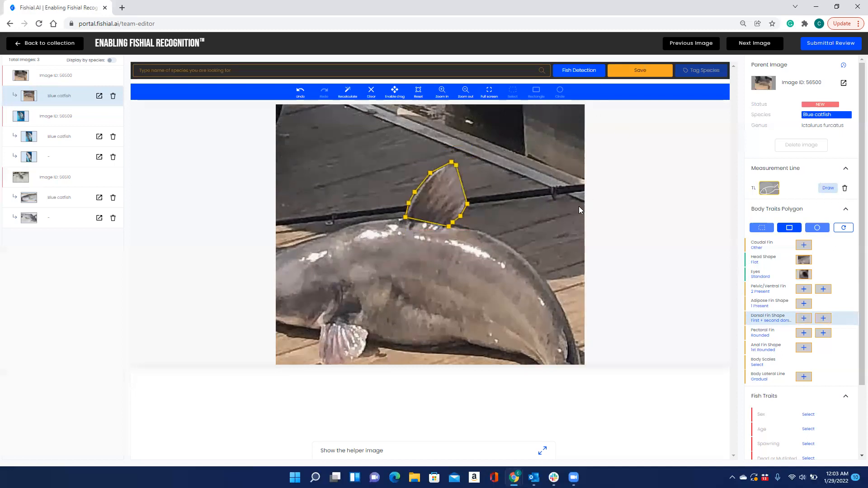
pyautogui.click(643, 73)
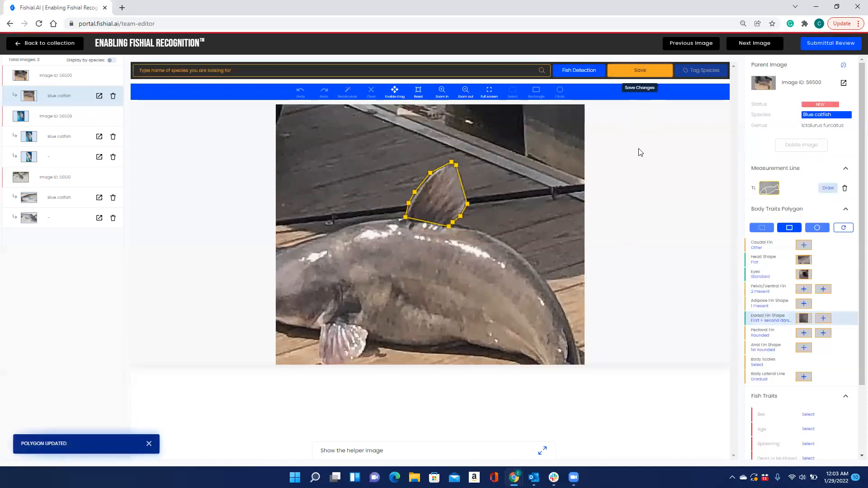
pyautogui.moveTo(800, 319)
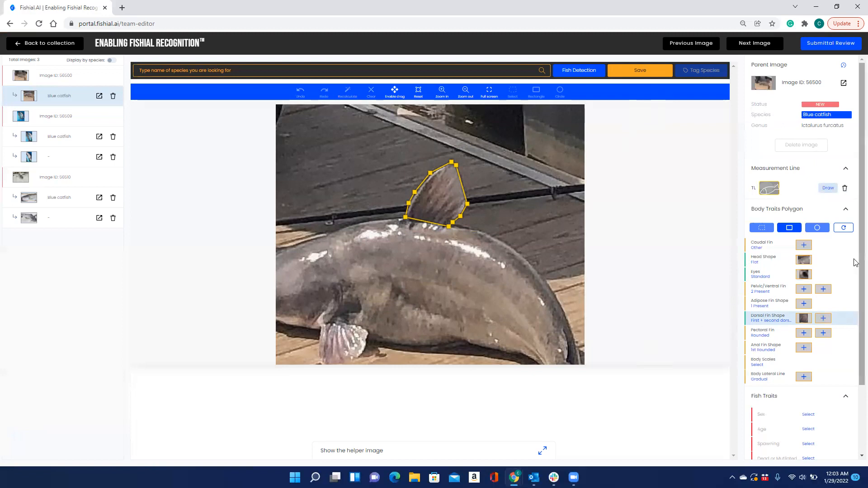
pyautogui.moveTo(854, 260); pyautogui.dragTo(856, 306)
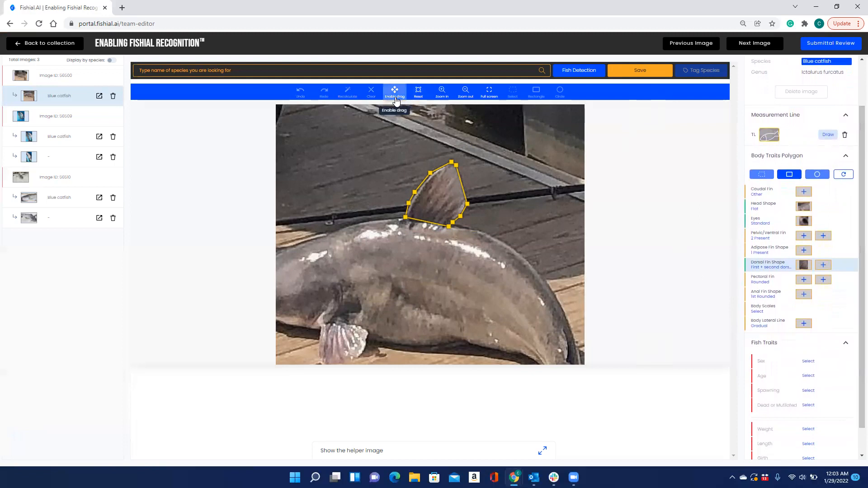
pyautogui.click(418, 92)
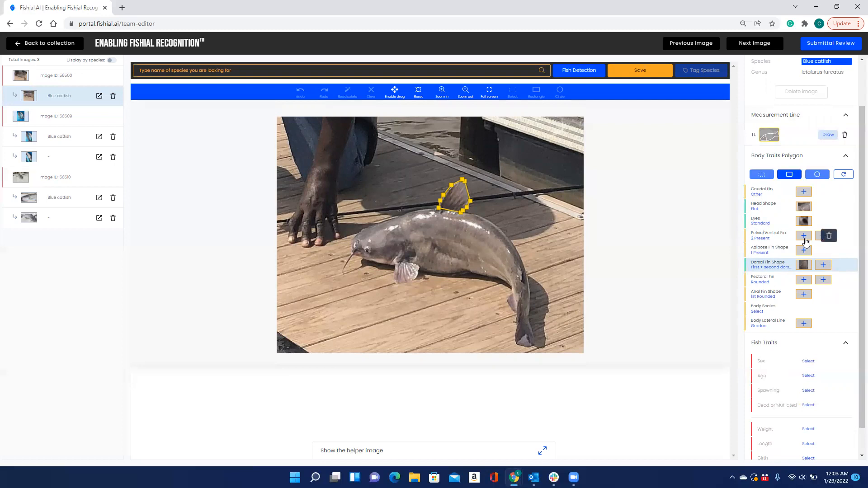
# Step: Start Pectoral Fin with a rectangle around the fin and zoom in on it
pyautogui.click(803, 281)
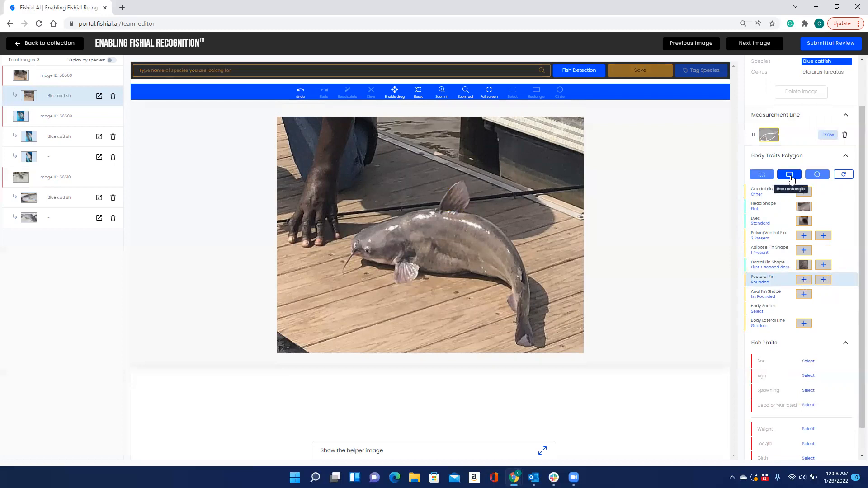
pyautogui.click(789, 176)
pyautogui.moveTo(424, 287); pyautogui.dragTo(424, 286)
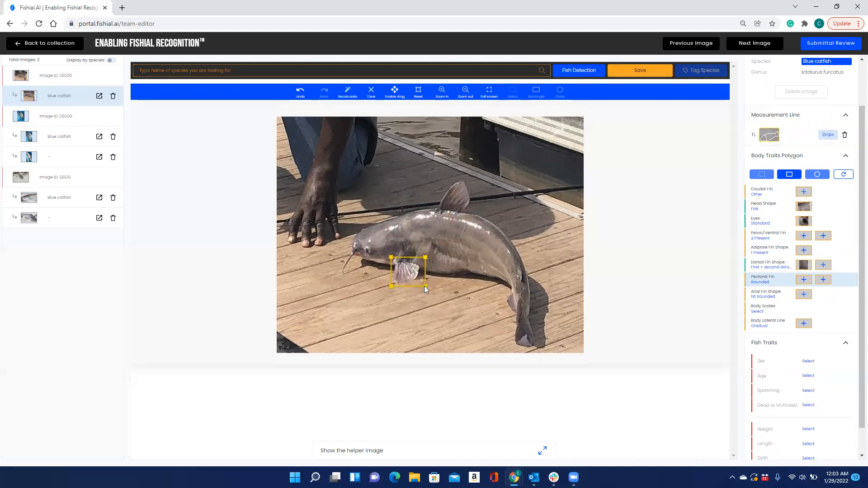
pyautogui.click(442, 93)
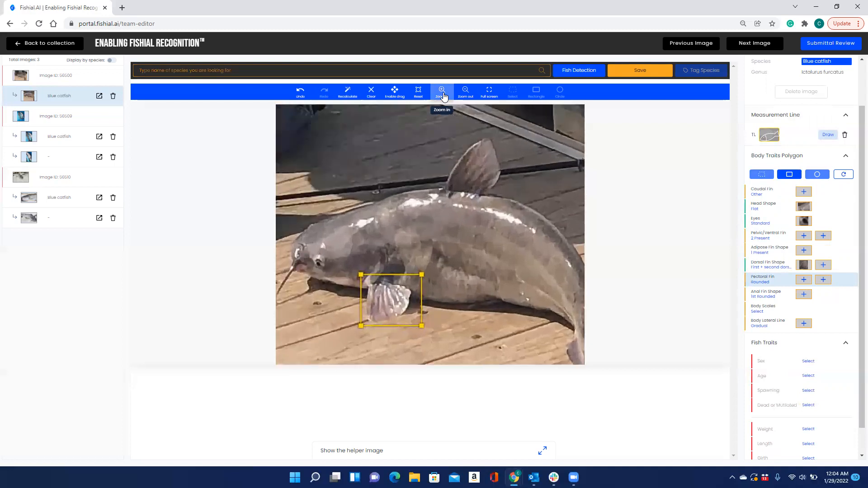
# Step: Move and add points so the outline fits the pectoral fin, then save it
pyautogui.moveTo(354, 279); pyautogui.dragTo(360, 289)
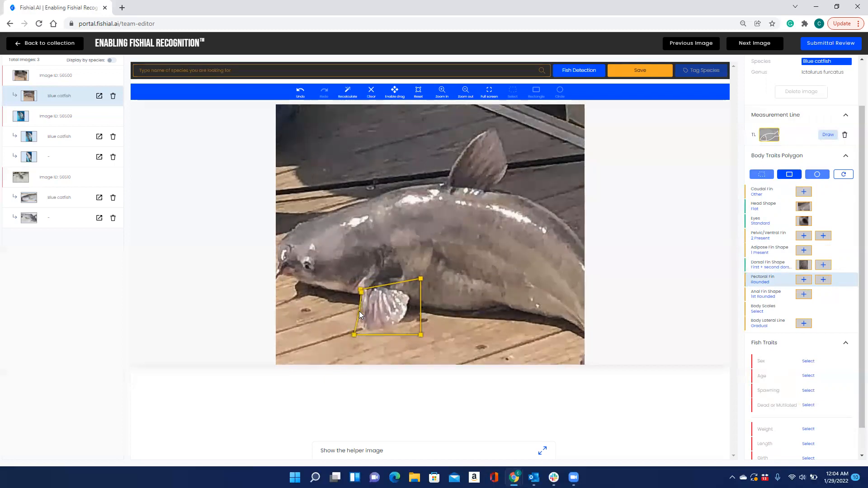
pyautogui.moveTo(354, 334); pyautogui.dragTo(359, 326)
pyautogui.moveTo(420, 335); pyautogui.dragTo(394, 325)
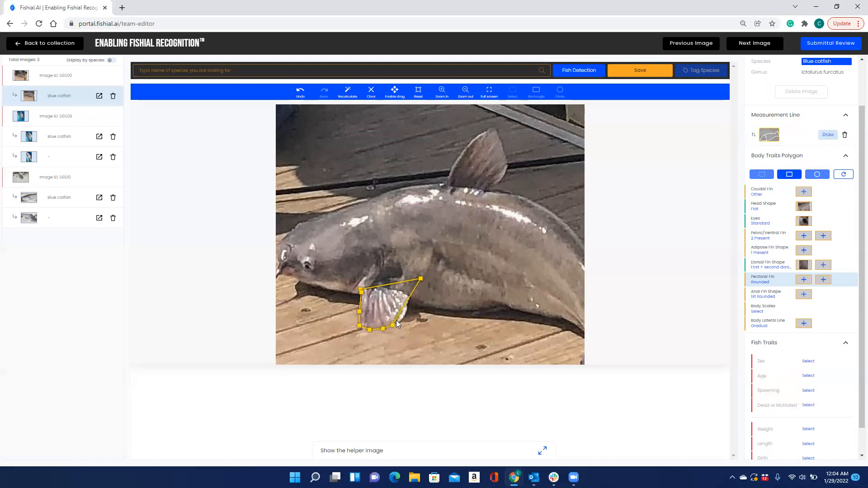
pyautogui.moveTo(405, 302); pyautogui.dragTo(398, 328)
pyautogui.moveTo(412, 293); pyautogui.dragTo(409, 297)
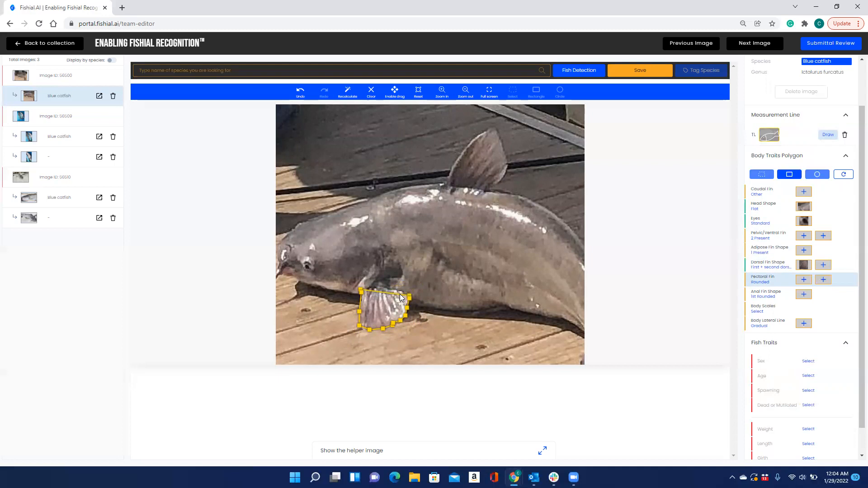
pyautogui.moveTo(393, 293)
pyautogui.mouseDown()
pyautogui.moveTo(400, 285)
pyautogui.moveTo(378, 288)
pyautogui.mouseUp()
pyautogui.click(643, 71)
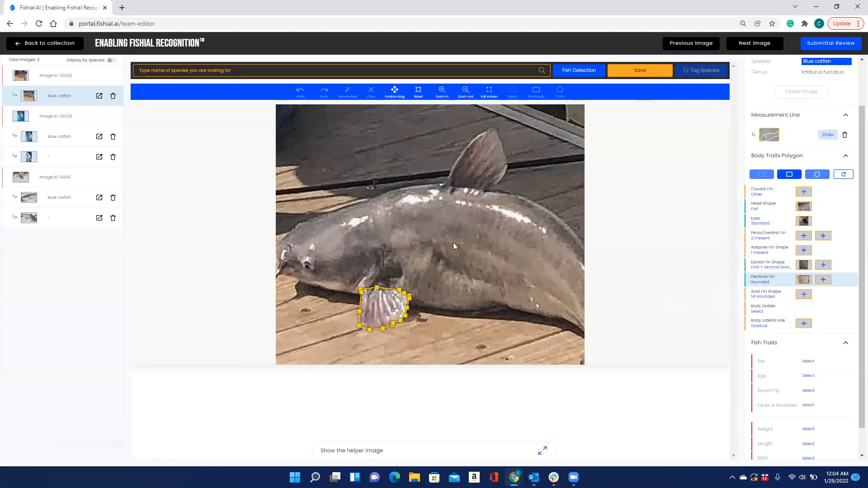
# Step: Reset the view and reopen the Blue catfish row to display all trait polygons together
pyautogui.click(417, 95)
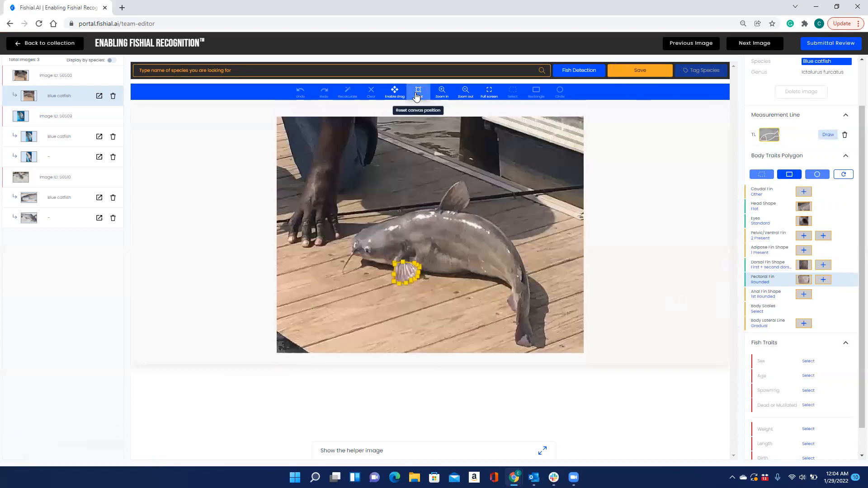
pyautogui.click(67, 82)
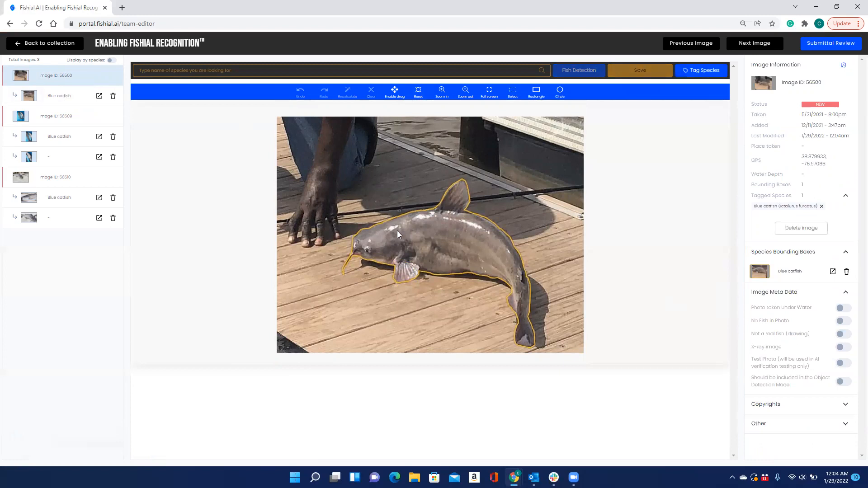
pyautogui.click(37, 95)
pyautogui.click(51, 84)
pyautogui.click(67, 96)
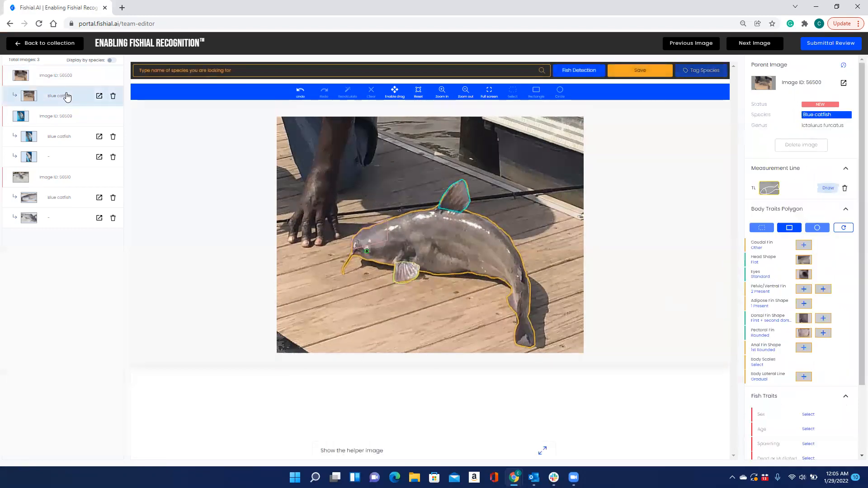